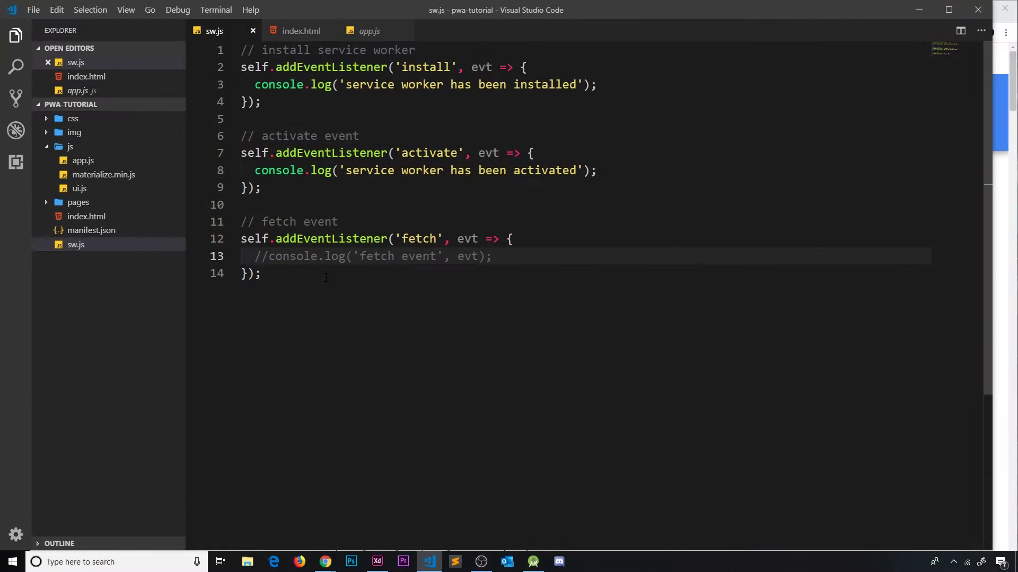
Step: Highlight the fetch event listener code, then bring up the Add to Home Screen guide in Chrome
drag(326, 277, 241, 238)
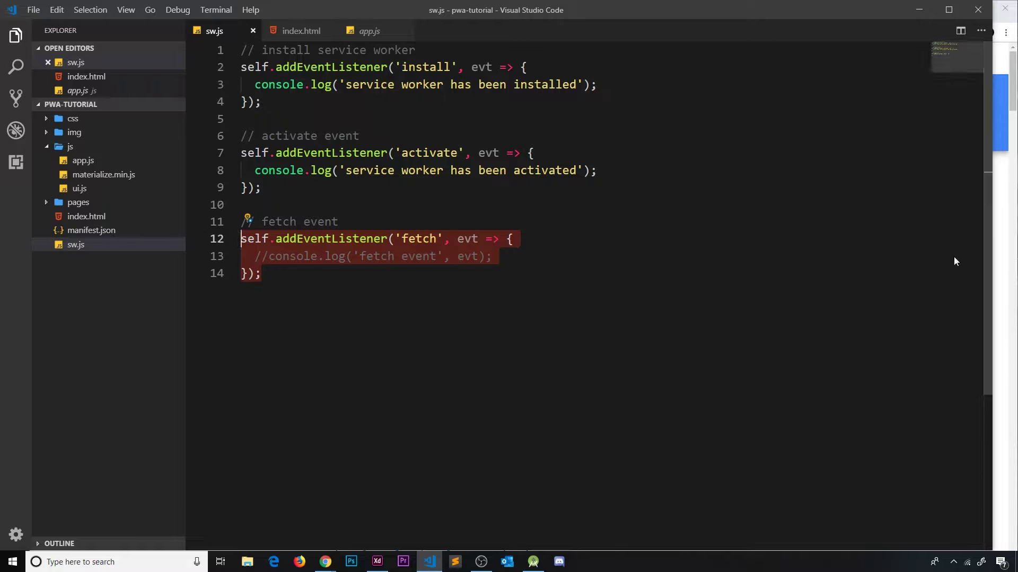
click(1004, 227)
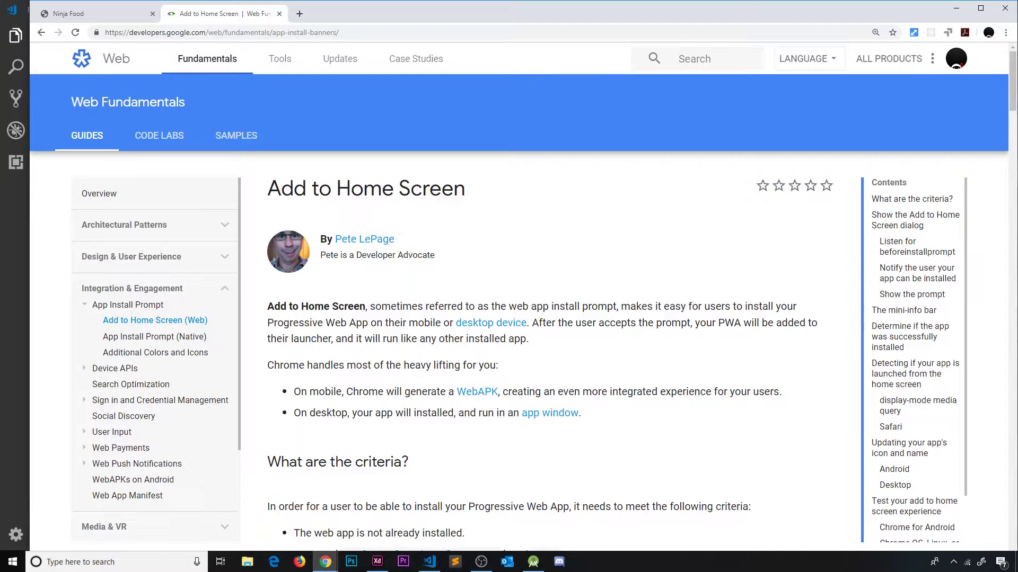
scroll(1015, 101, down, 2)
scroll(1014, 101, down, 4)
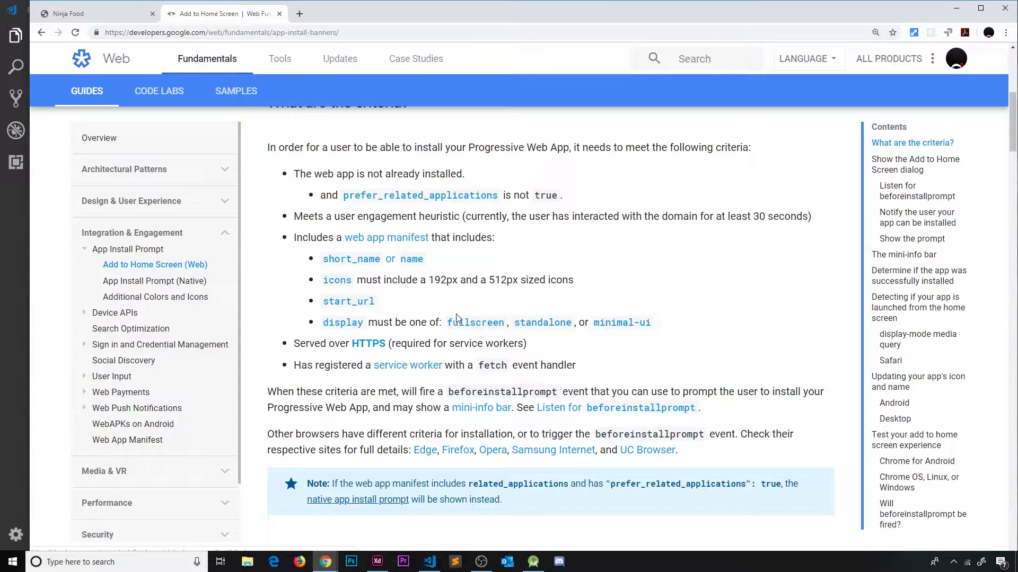
scroll(448, 318, up, 3)
Step: Highlight the guide's installation criteria list and the service worker fetch handler requirement
drag(276, 318, 536, 502)
scroll(537, 501, up, 3)
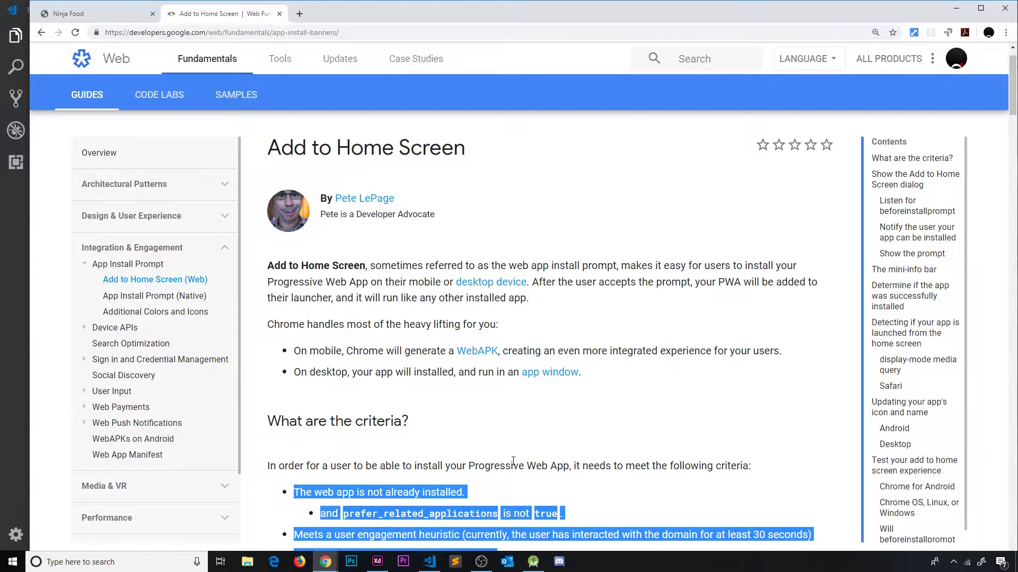
scroll(513, 461, down, 5)
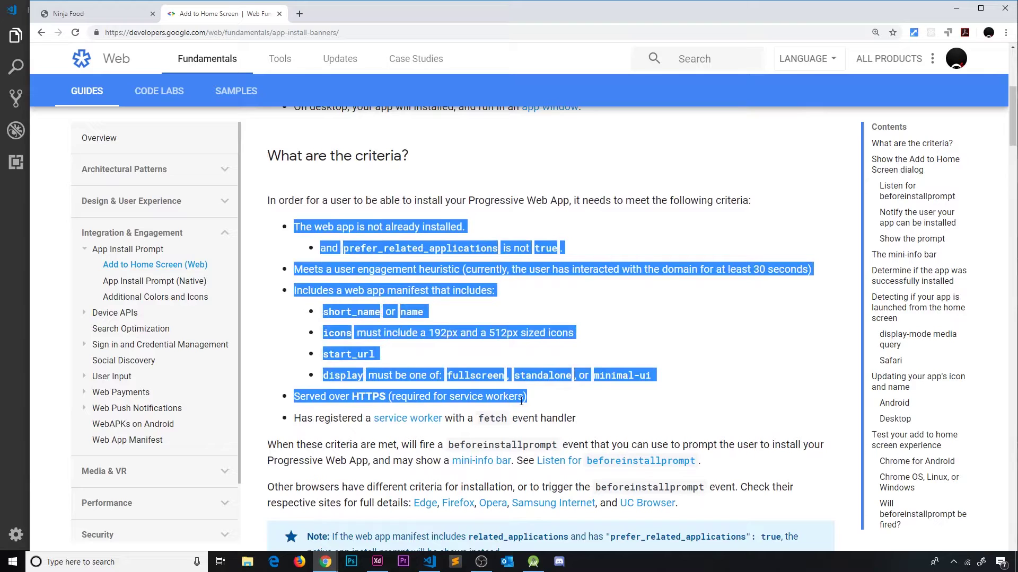
drag(295, 419, 585, 419)
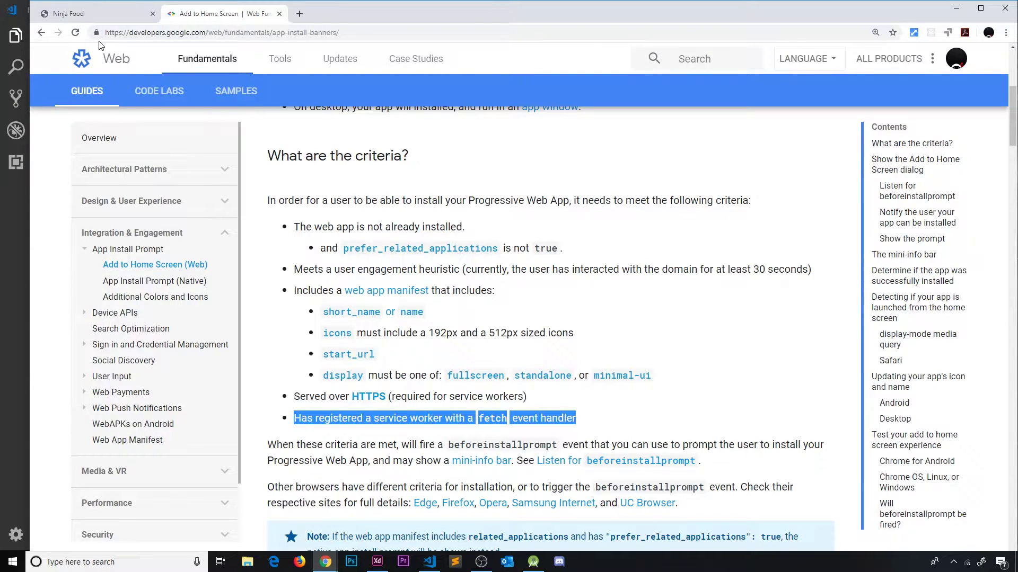
Step: Launch the Pixel 2 emulator from Android Studio's AVD Manager and move its window left
click(93, 14)
click(534, 563)
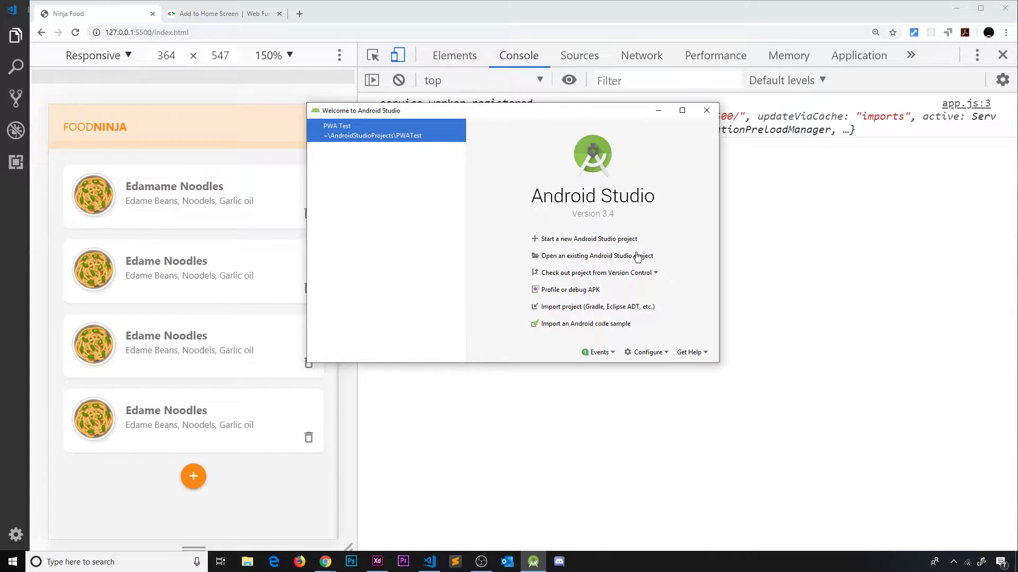
click(659, 358)
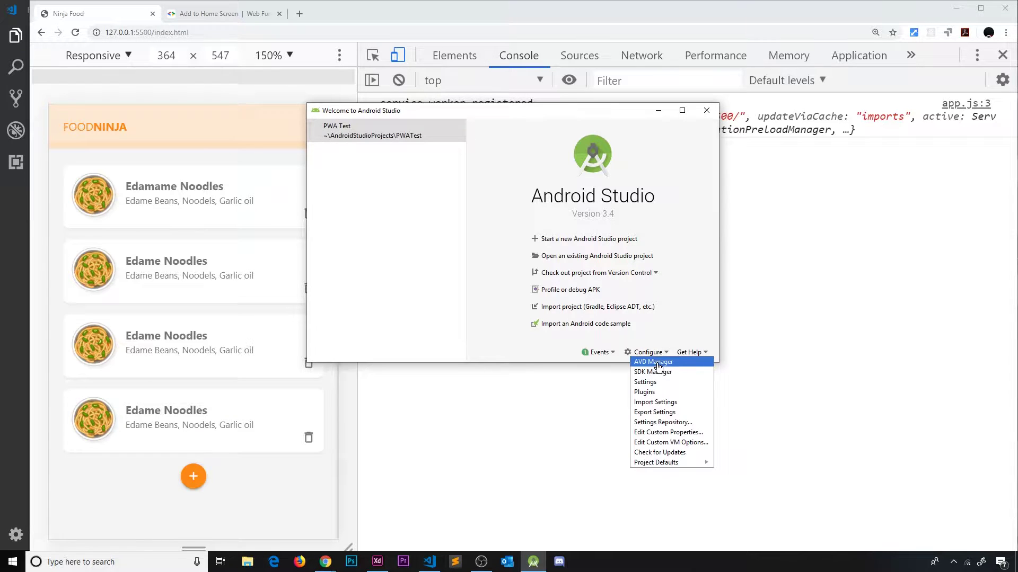
click(659, 367)
click(617, 240)
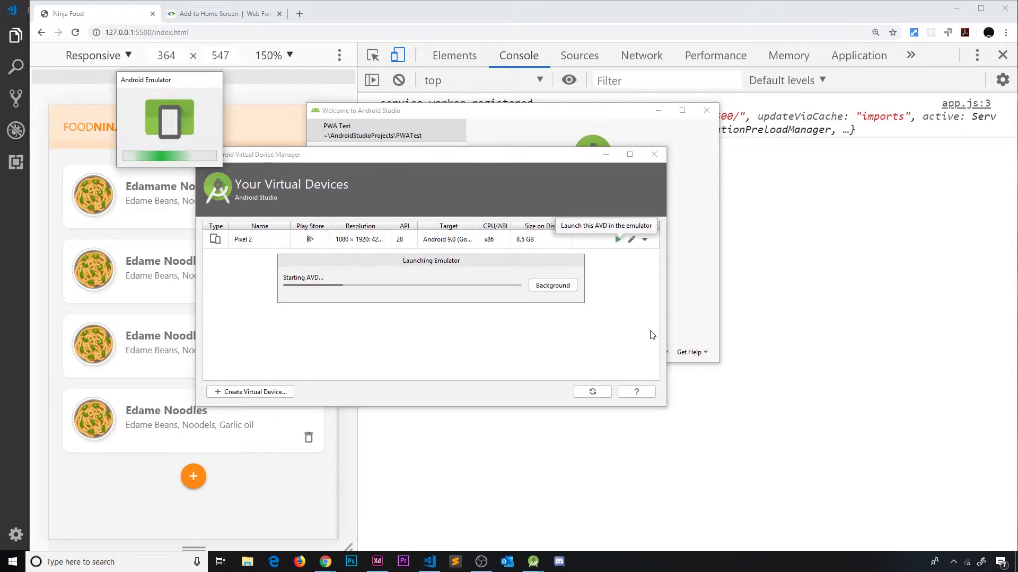
drag(686, 77, 485, 80)
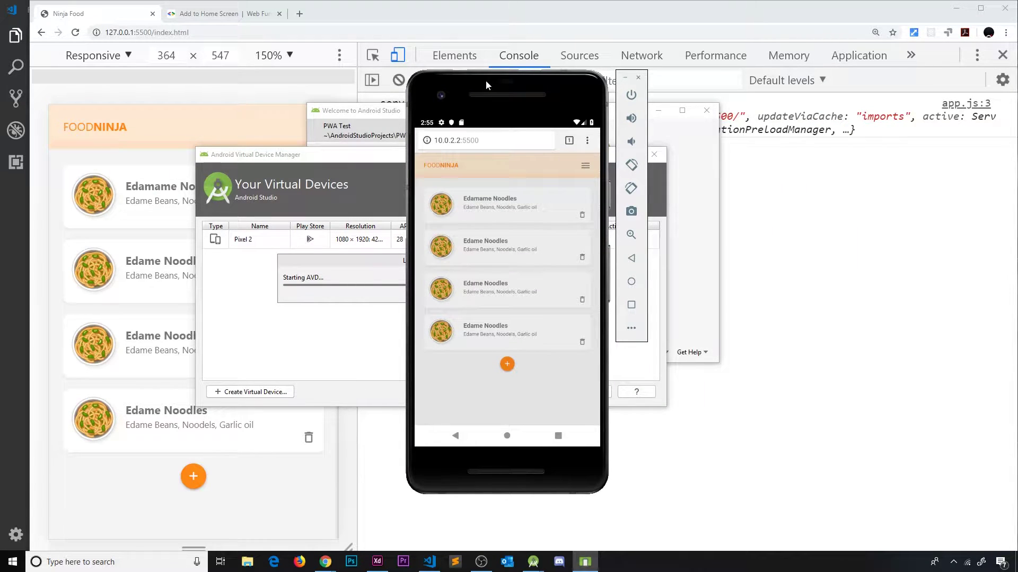
Step: Place the emulator showing FoodNinja to the right, beside the DevTools console
click(657, 175)
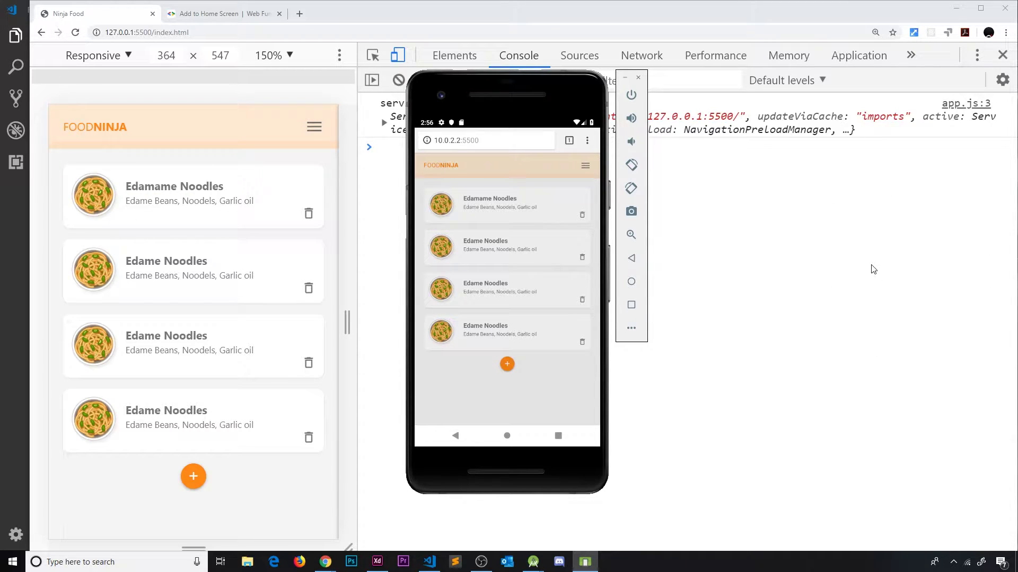
drag(555, 88, 708, 84)
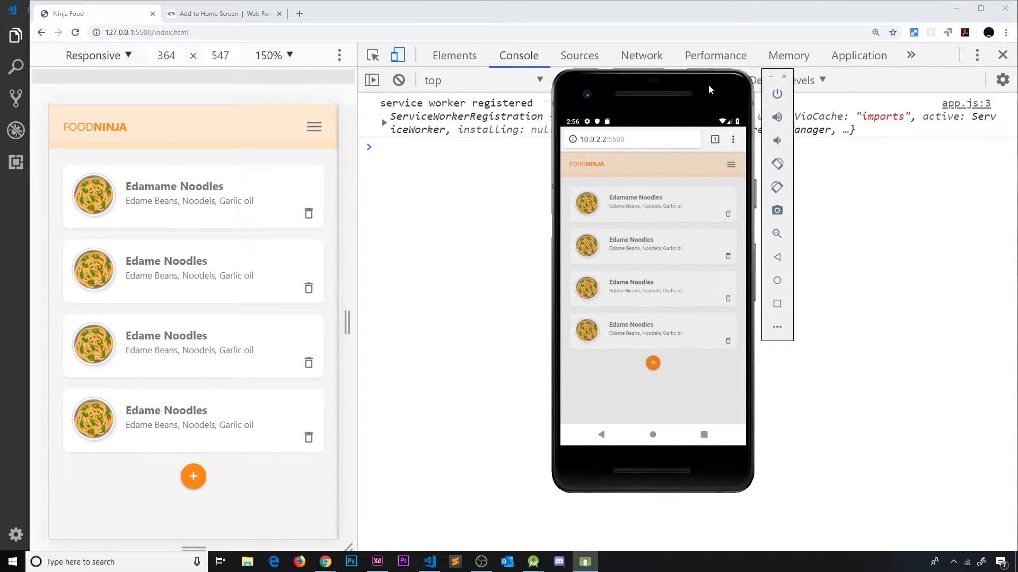
Step: Open DevTools' Remote devices panel from More tools and enlarge the drawer
click(911, 55)
click(977, 55)
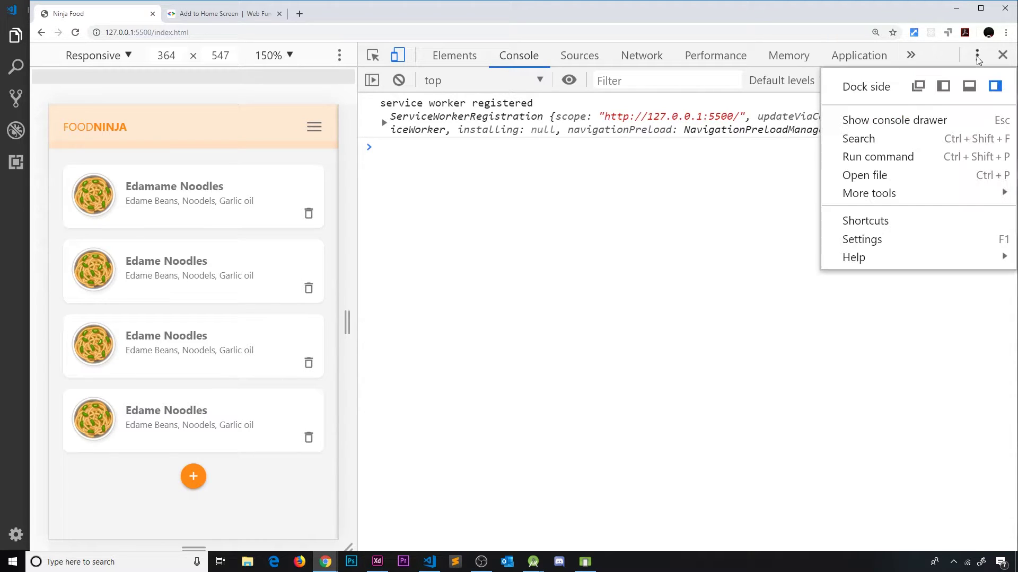
mouse_move(895, 194)
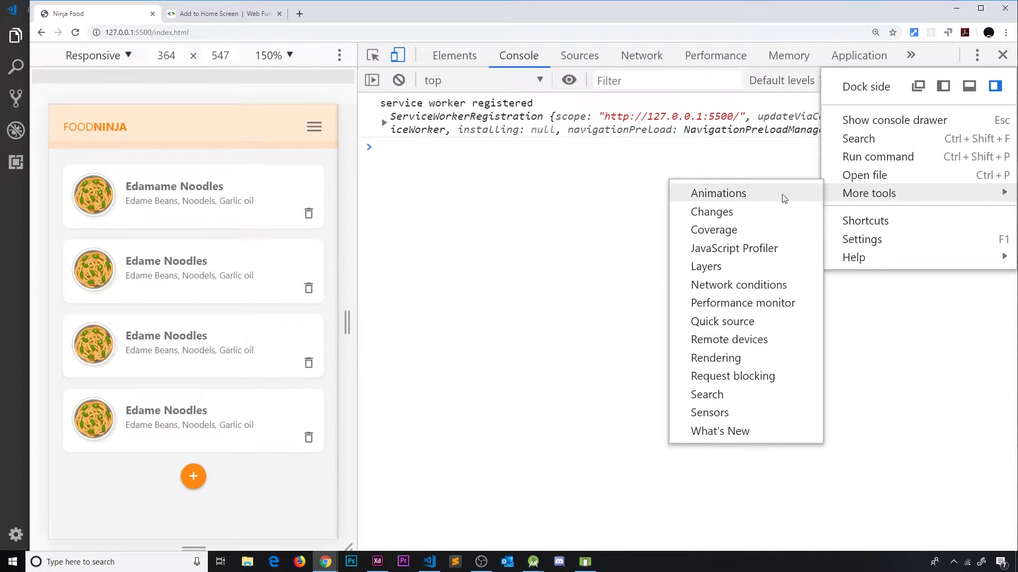
click(751, 343)
drag(750, 345, 781, 231)
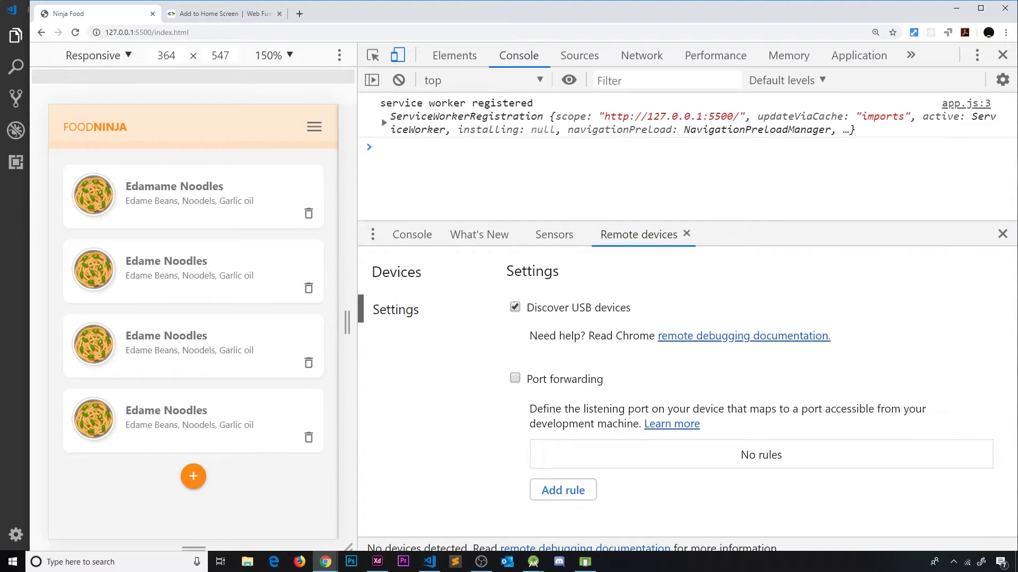
drag(710, 45, 428, 118)
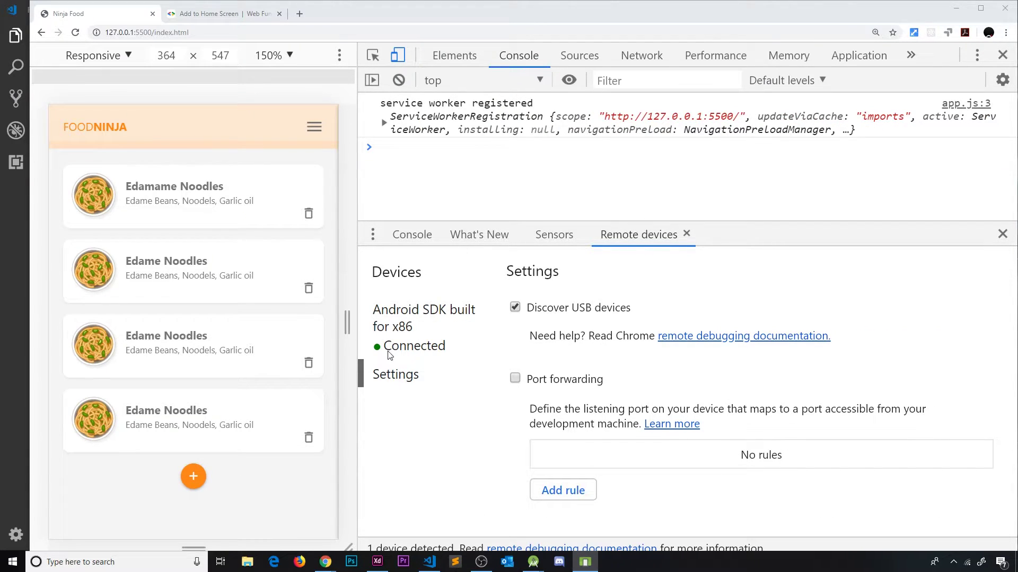
Step: Check the emulator's open tabs, then enable port forwarding and add a new rule
click(422, 317)
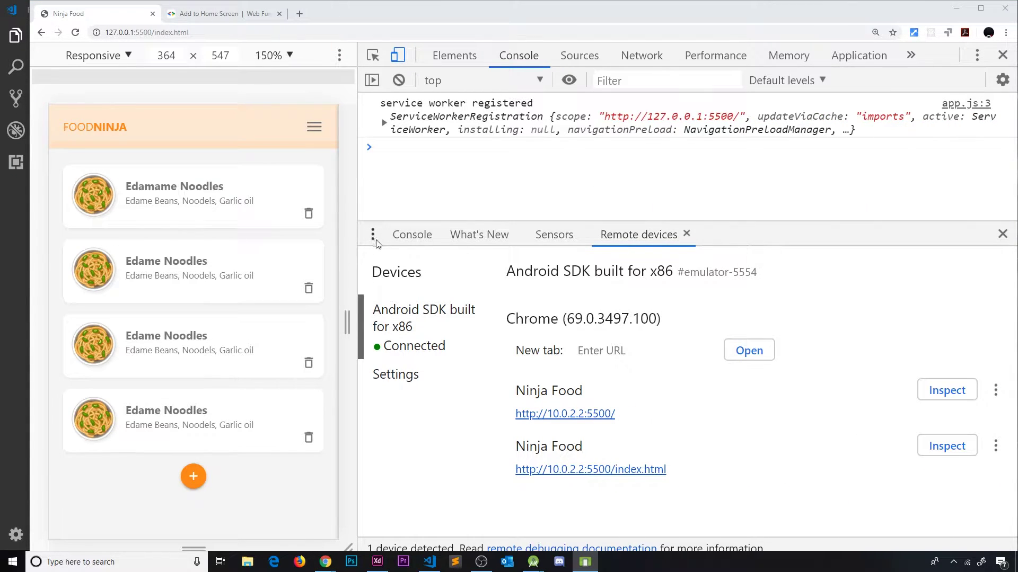
click(398, 375)
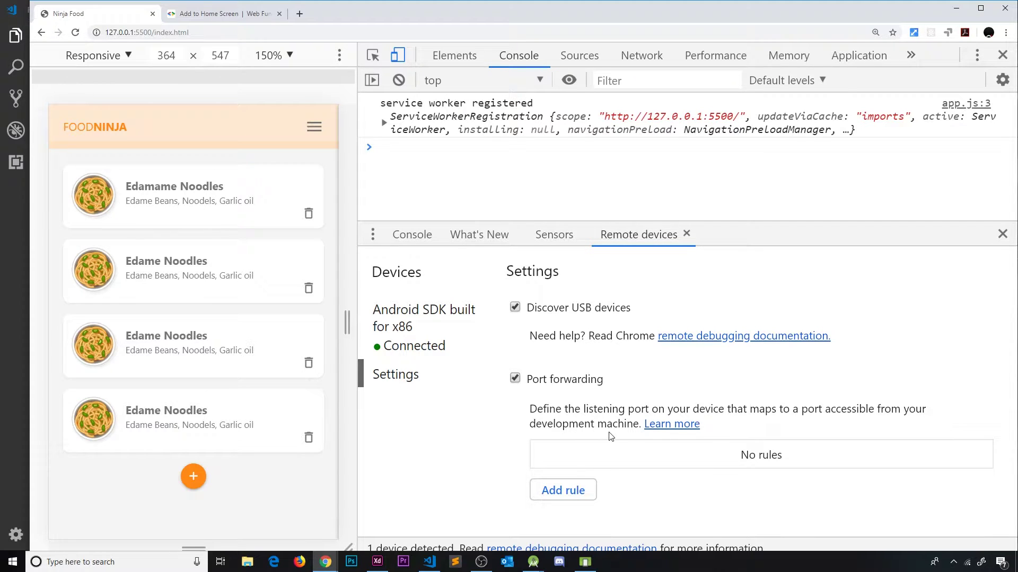
click(571, 495)
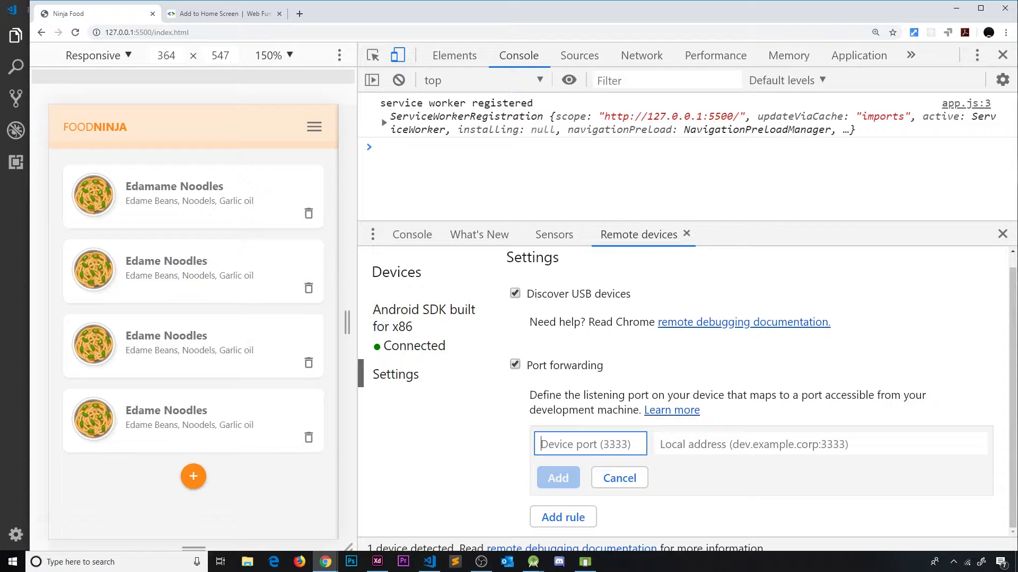
Step: Save a port forwarding rule mapping device port 5500 to localhost:5500
key(alt+Tab)
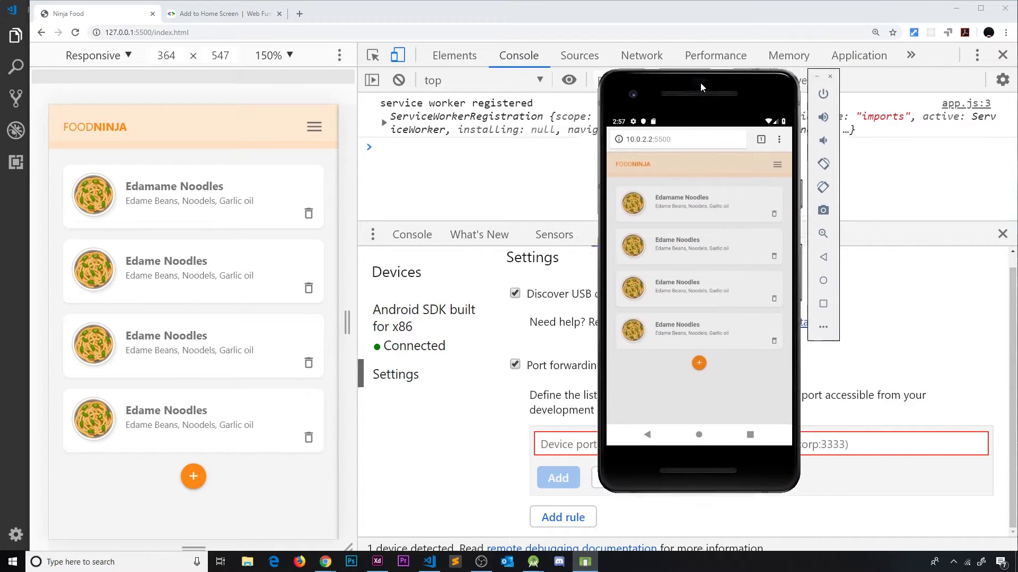
key(alt+Tab)
text(5500)
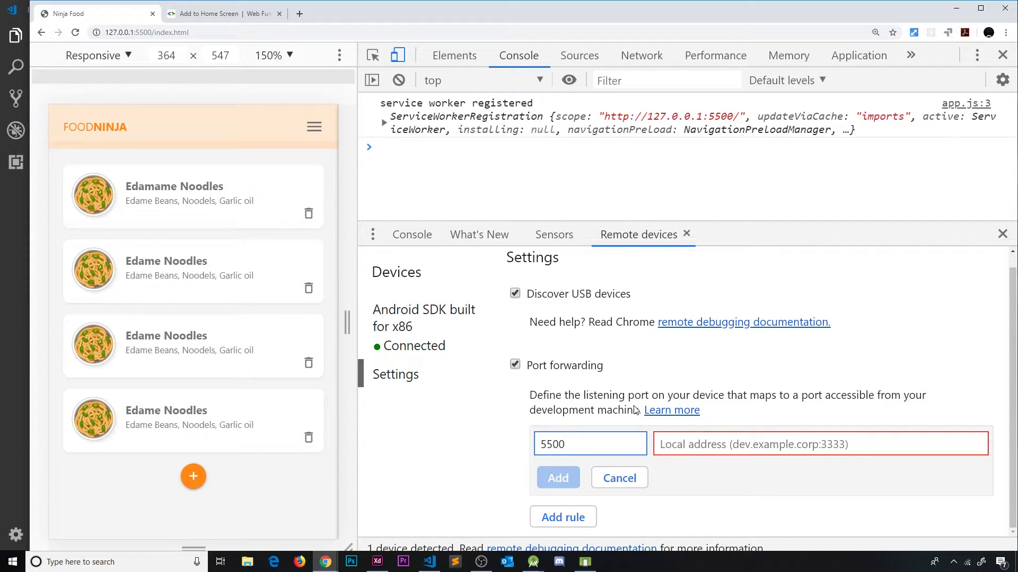
click(697, 450)
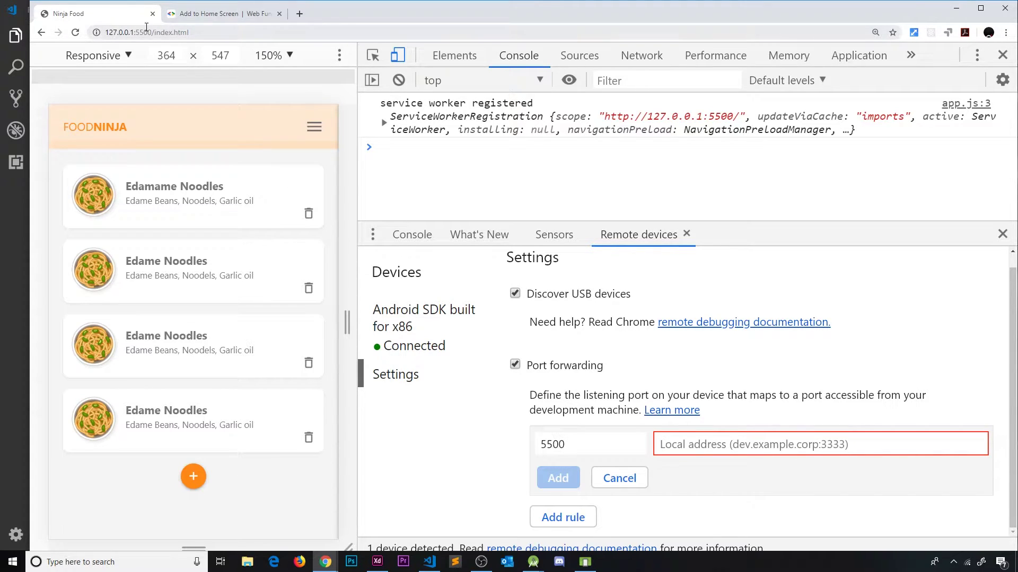
text(loca)
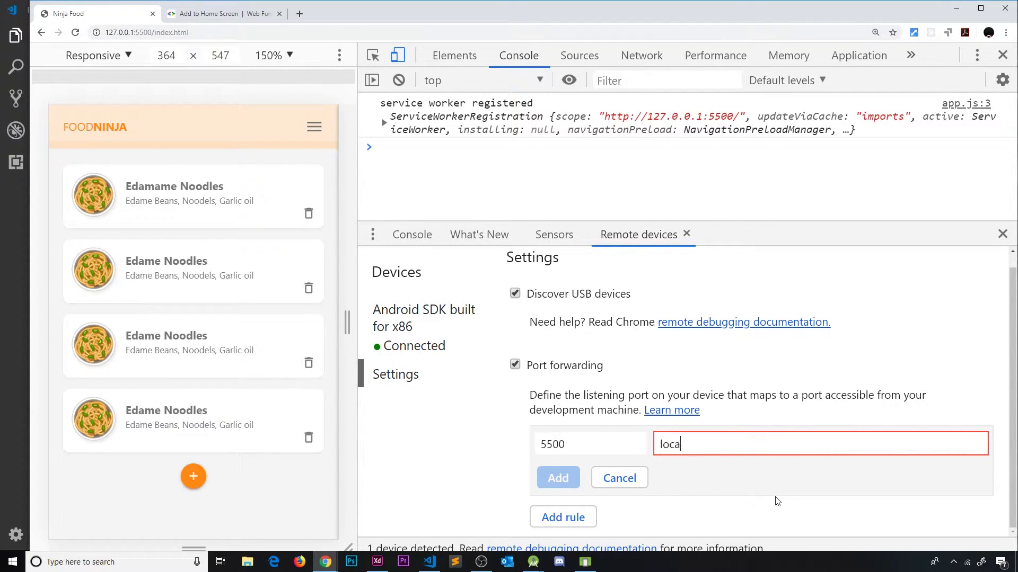
text(lhost:5500)
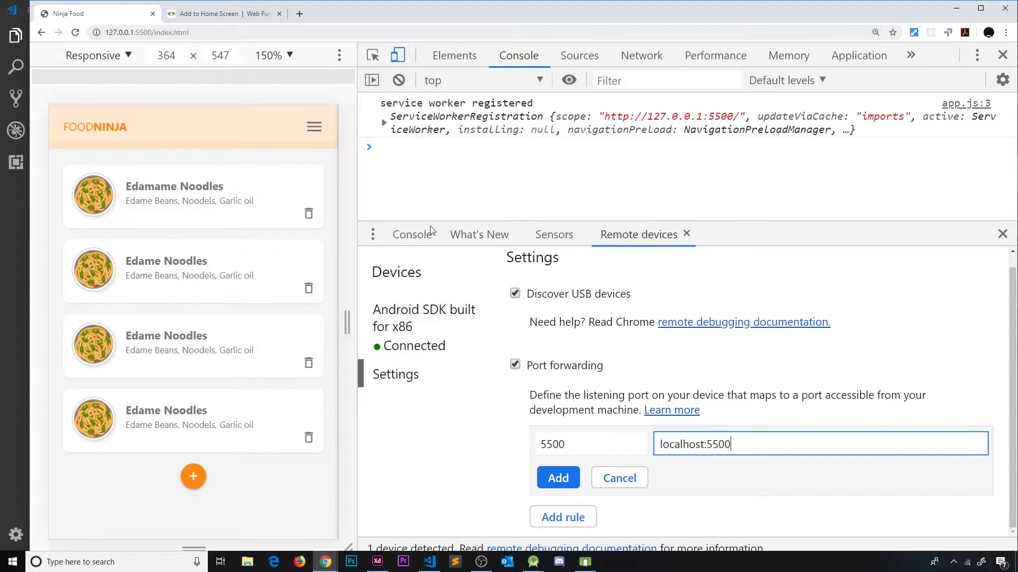
drag(701, 445, 659, 445)
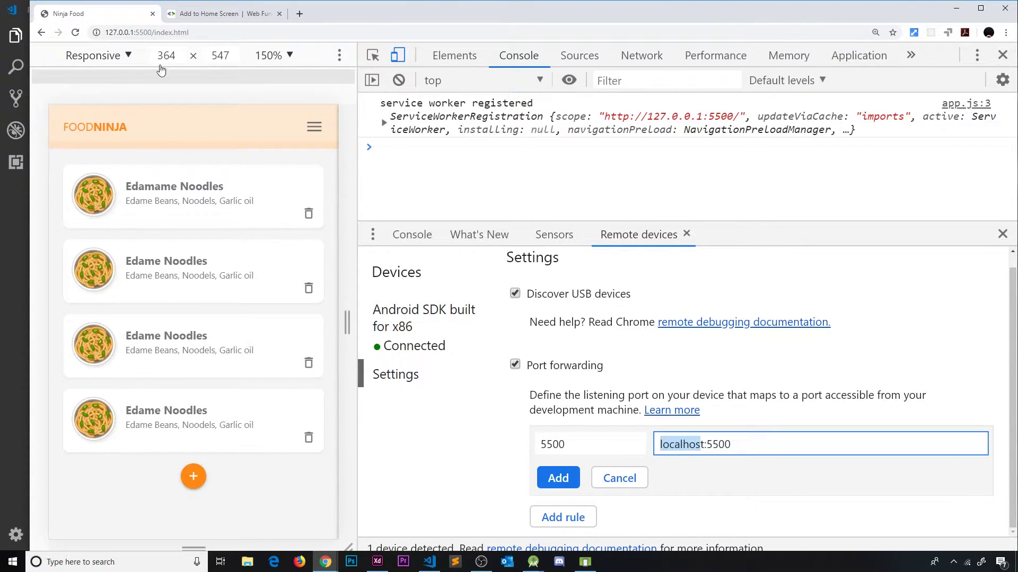
drag(134, 33, 105, 32)
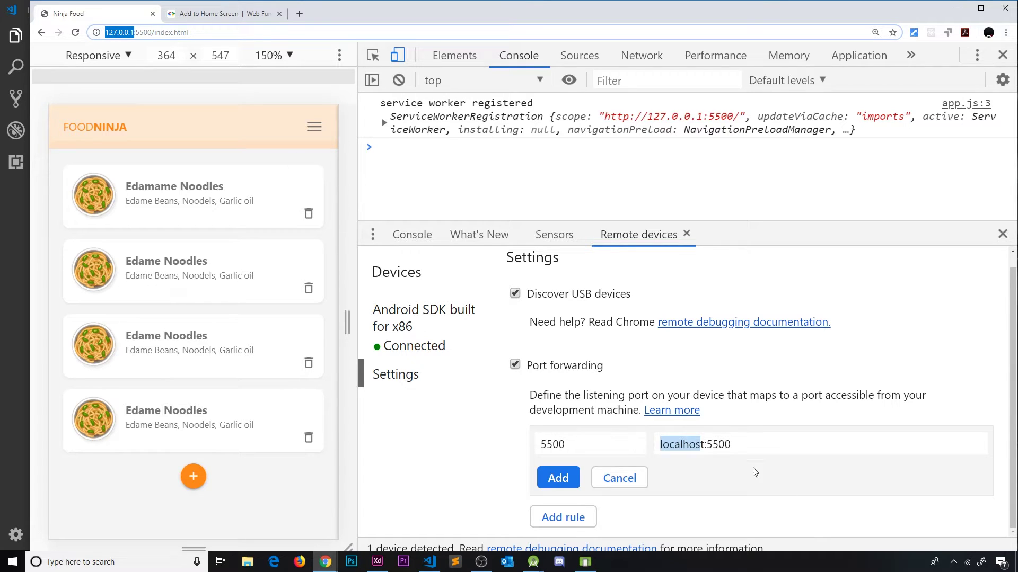
click(564, 480)
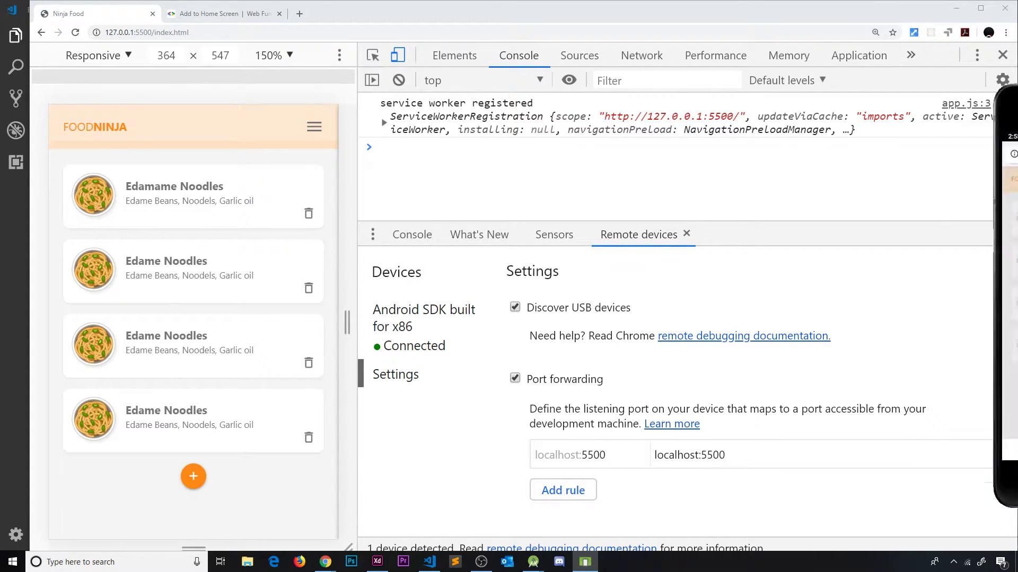
Step: Close the emulator's Chrome from recents and remove the old FoodNinja home-screen shortcut
drag(1007, 94, 605, 94)
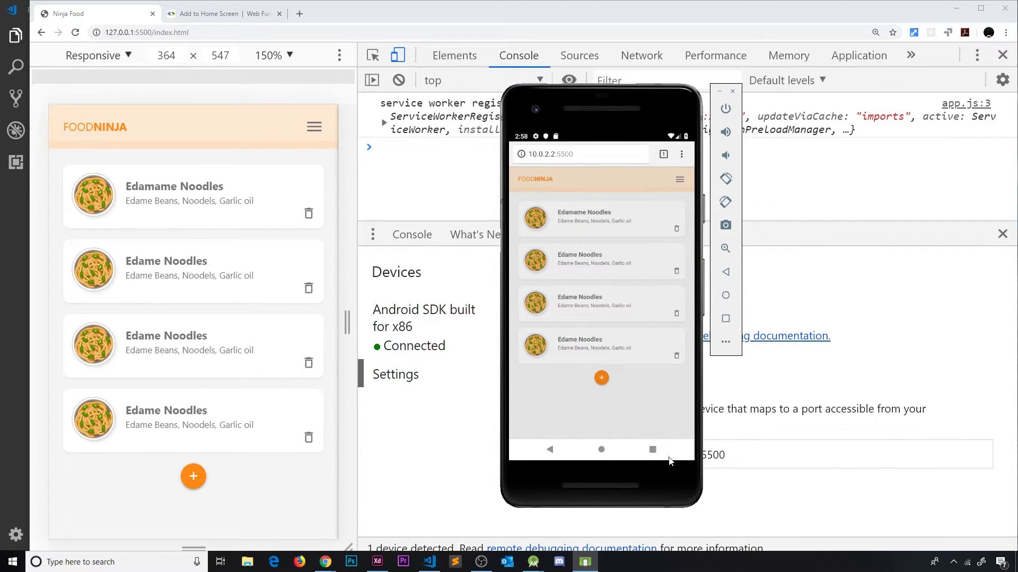
click(653, 450)
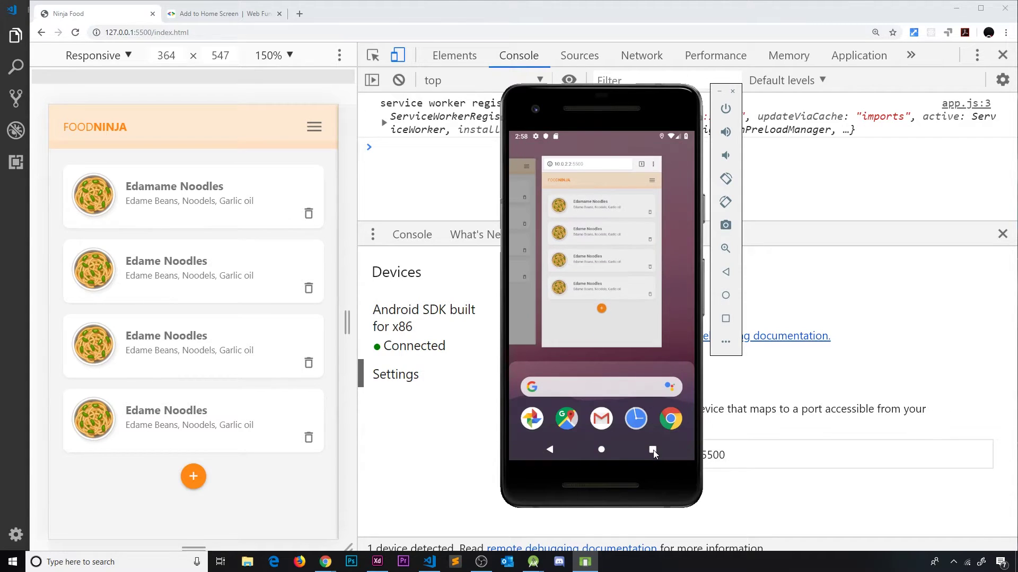
drag(628, 210, 607, 145)
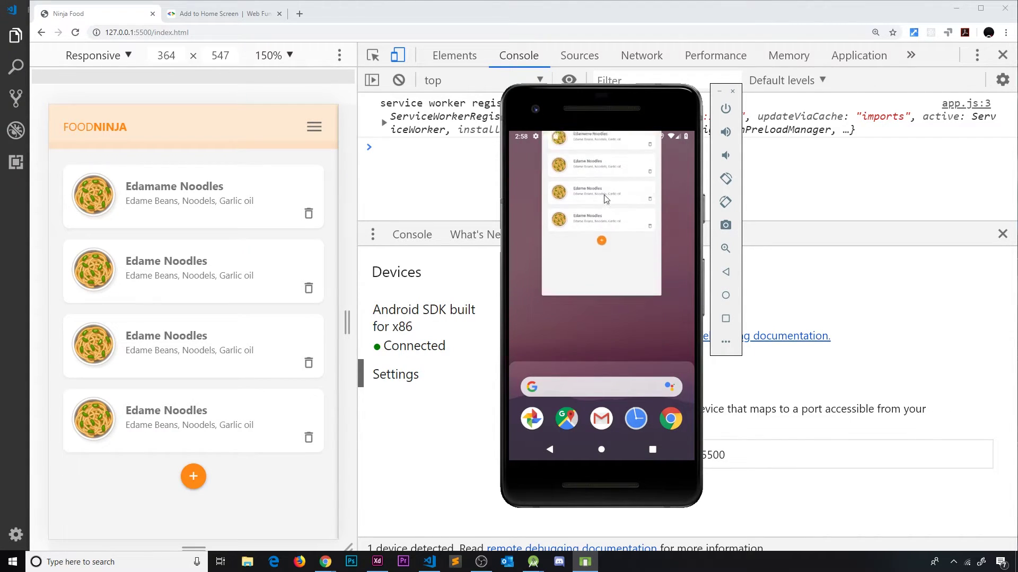
drag(530, 167, 593, 152)
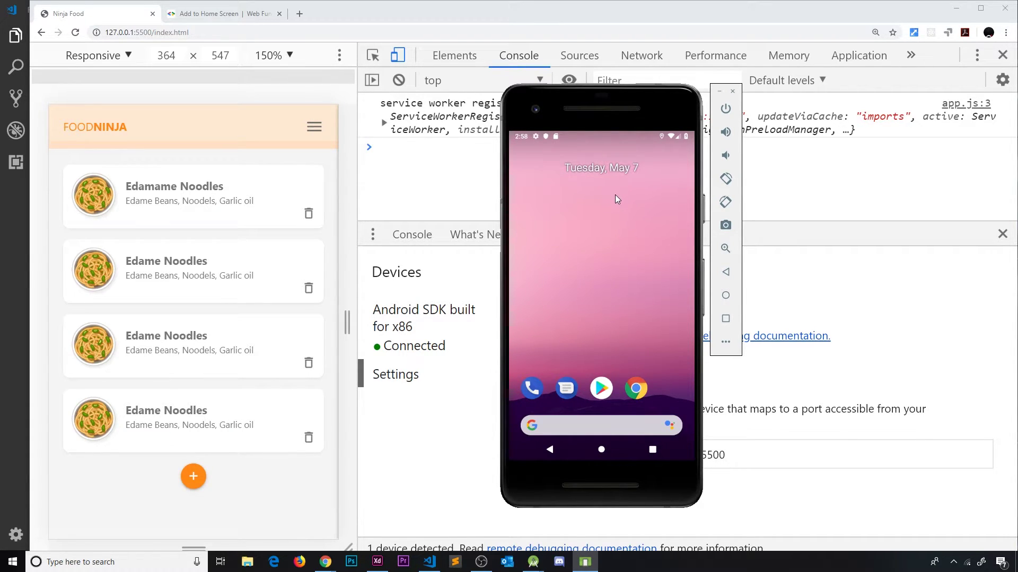
Step: Launch Chrome in the emulator, decline data saver, and load localhost:5500
click(639, 386)
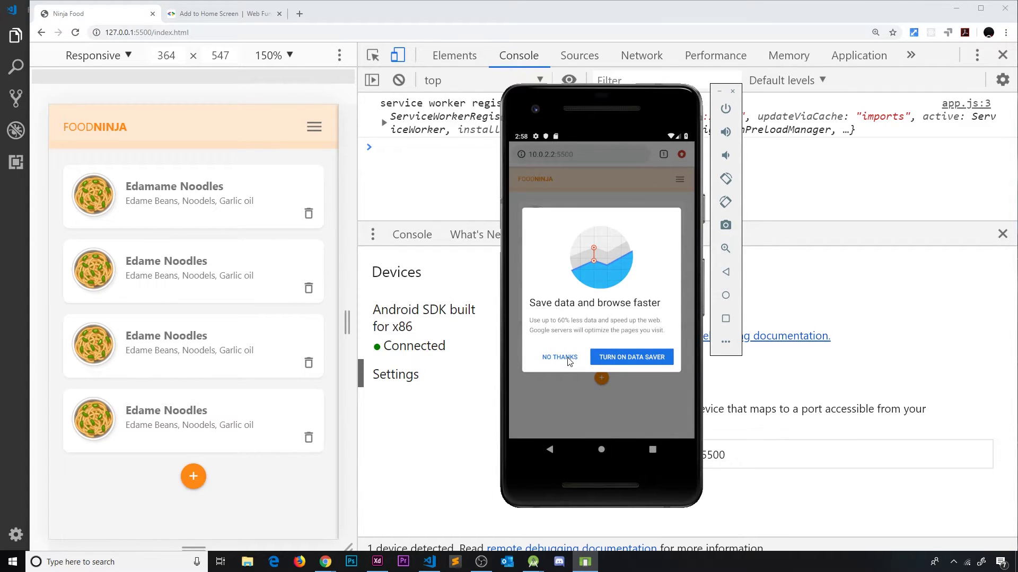
click(569, 362)
click(578, 157)
text(localho)
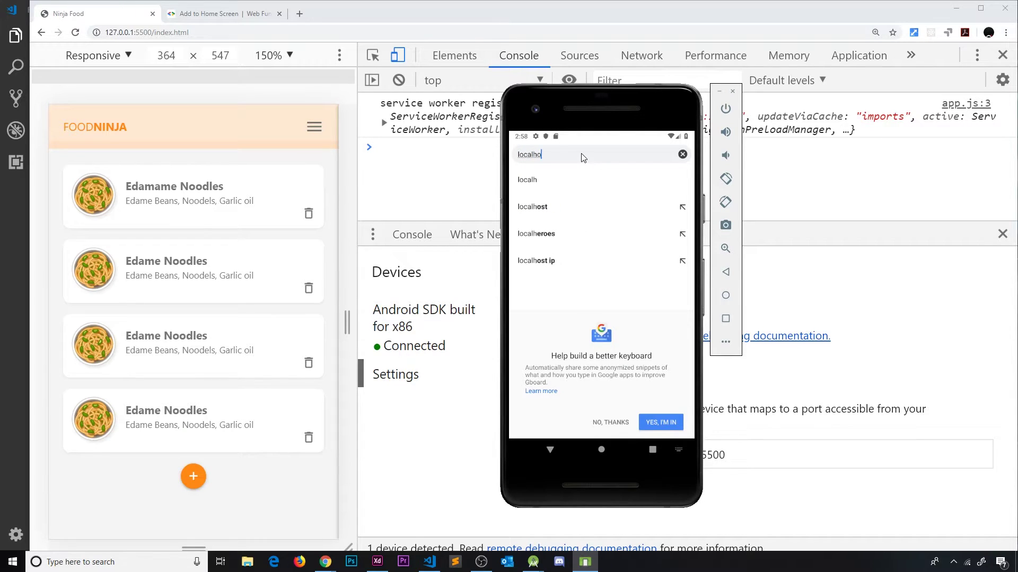
text(st:5500)
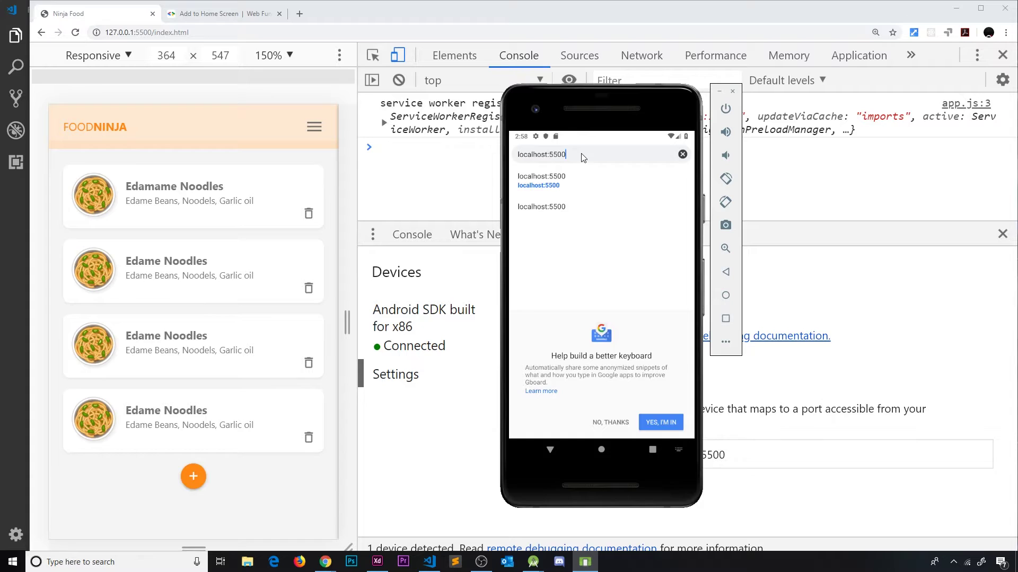
key(Return)
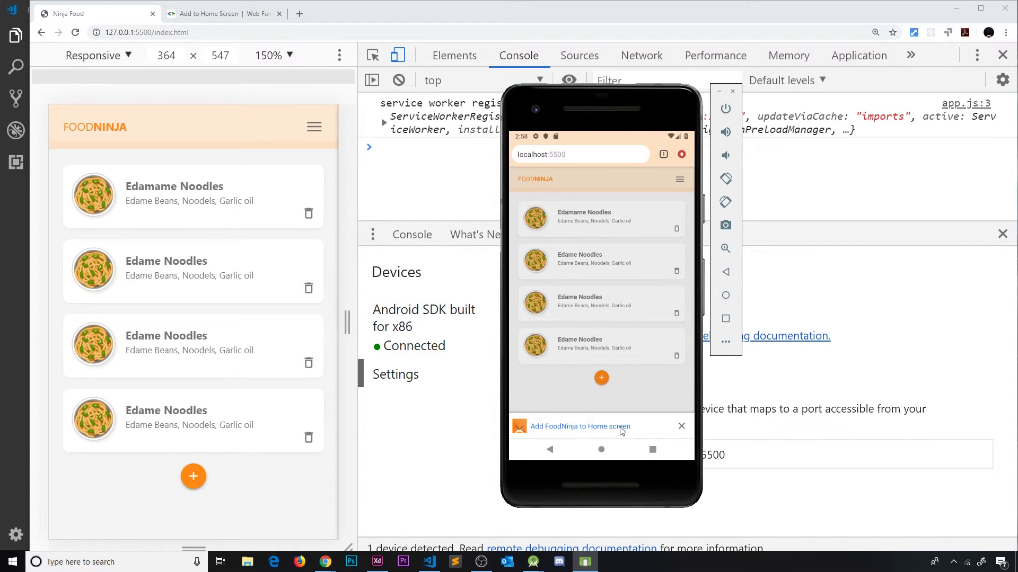
Step: Add FoodNinja to the home screen automatically from the banner, then launch it from its icon
click(228, 13)
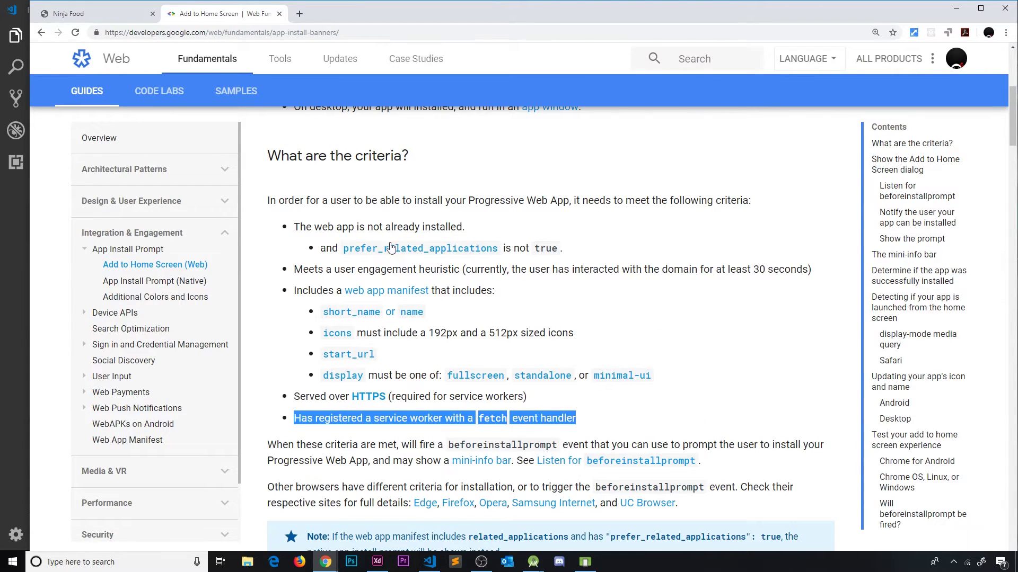
click(585, 562)
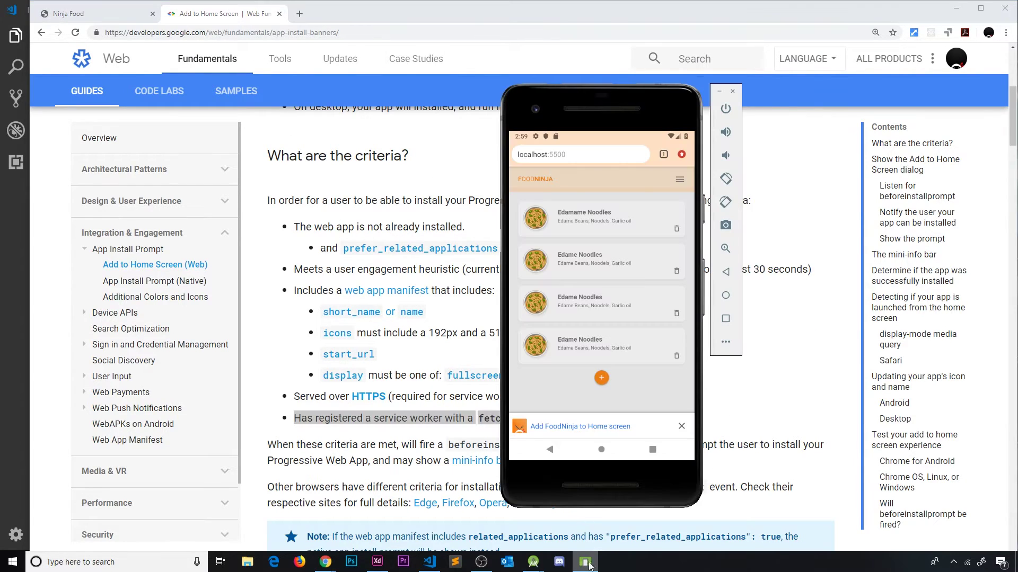
click(591, 427)
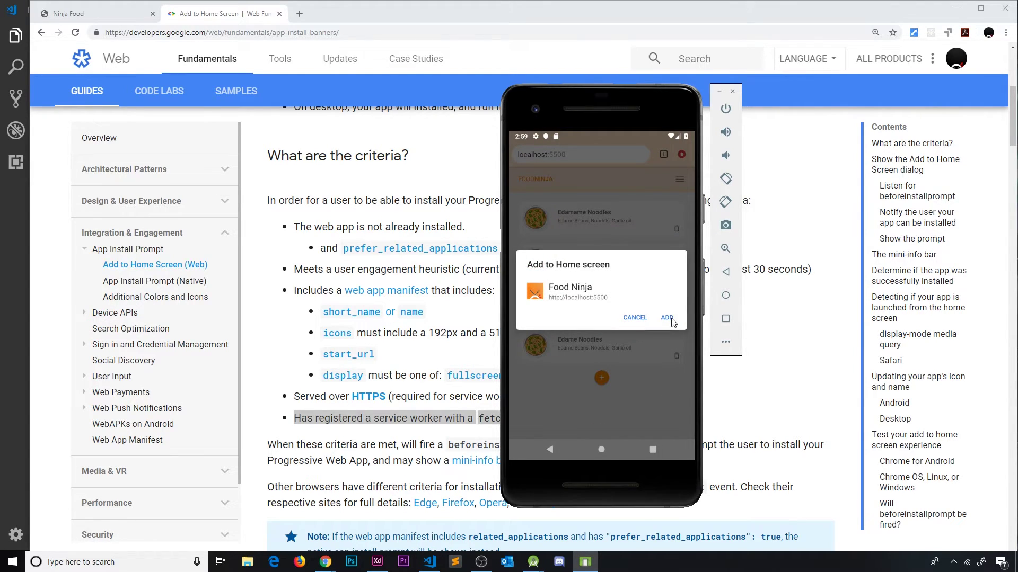
click(667, 318)
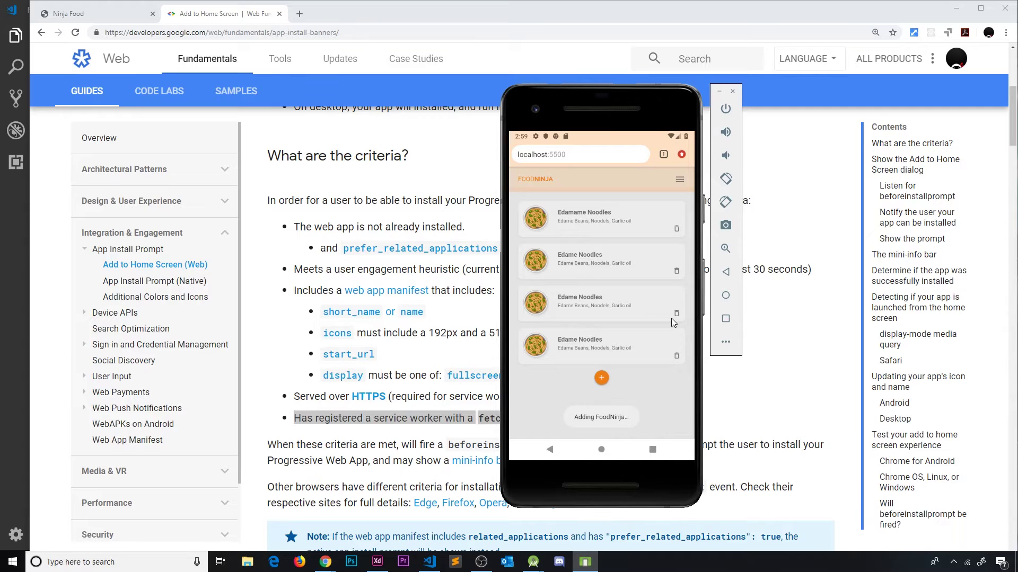
click(641, 349)
click(601, 452)
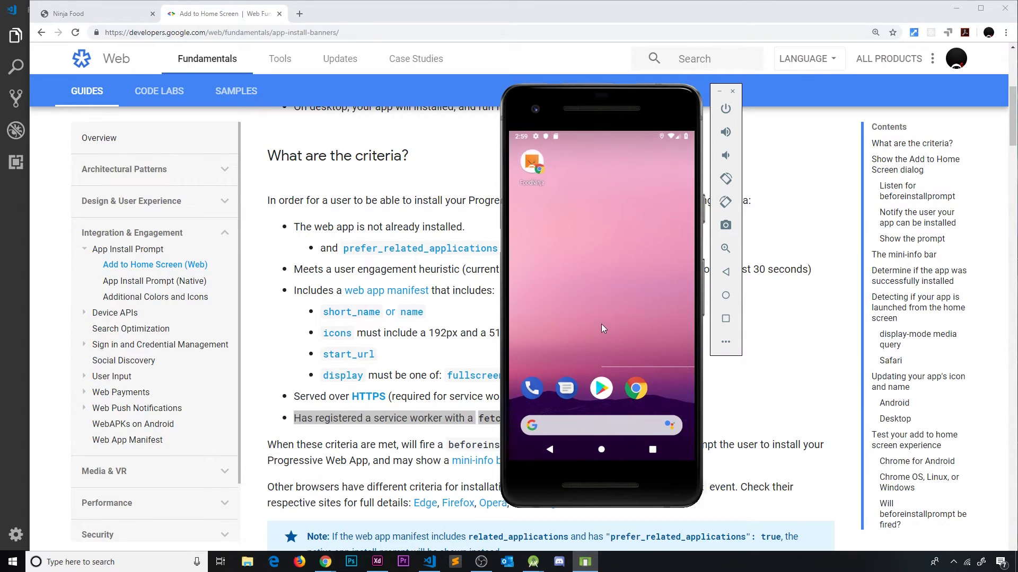
click(533, 164)
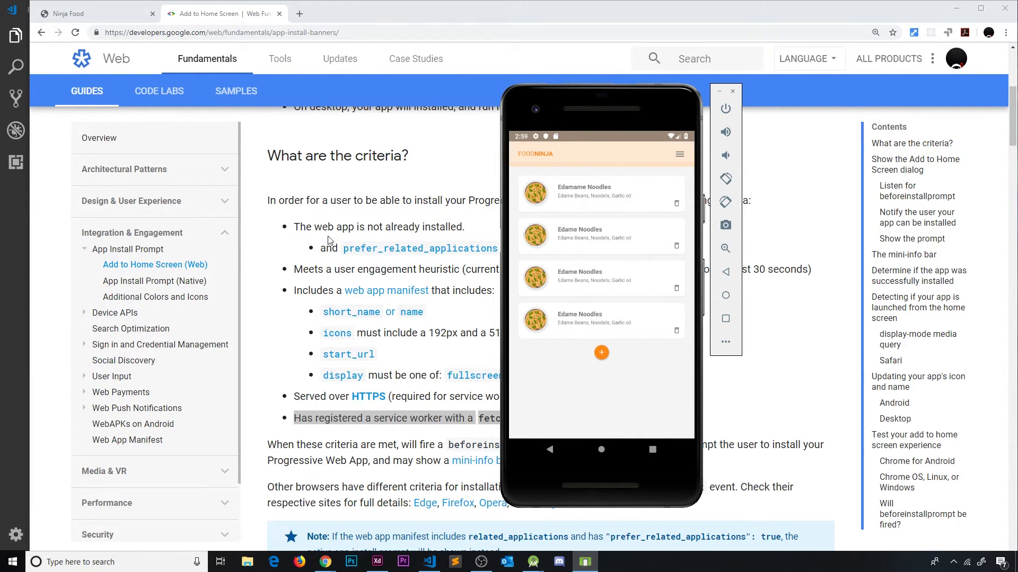
Step: Highlight the install criteria list on the docs page, then return to the Ninja Food tab
drag(295, 226, 636, 420)
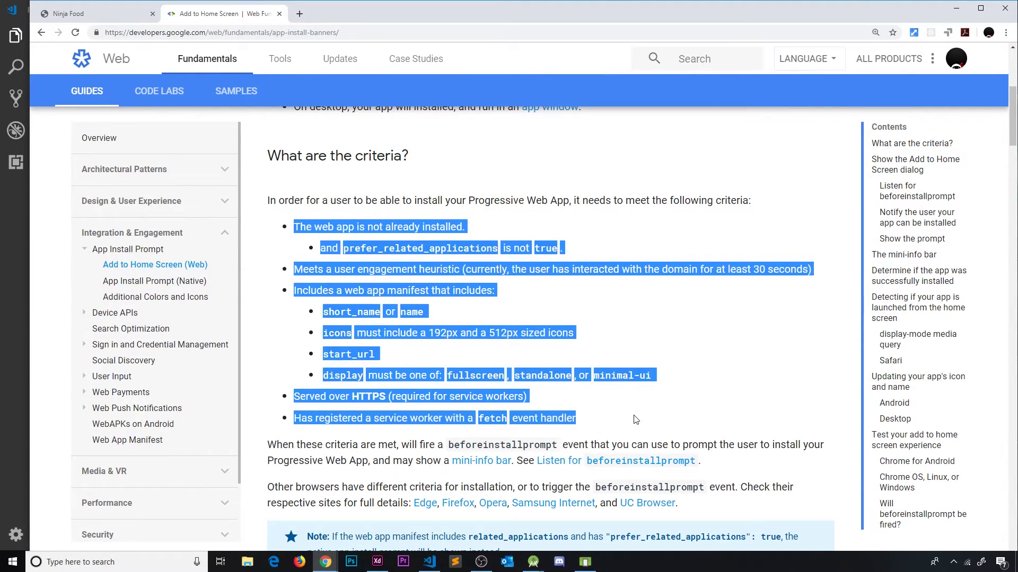
click(585, 561)
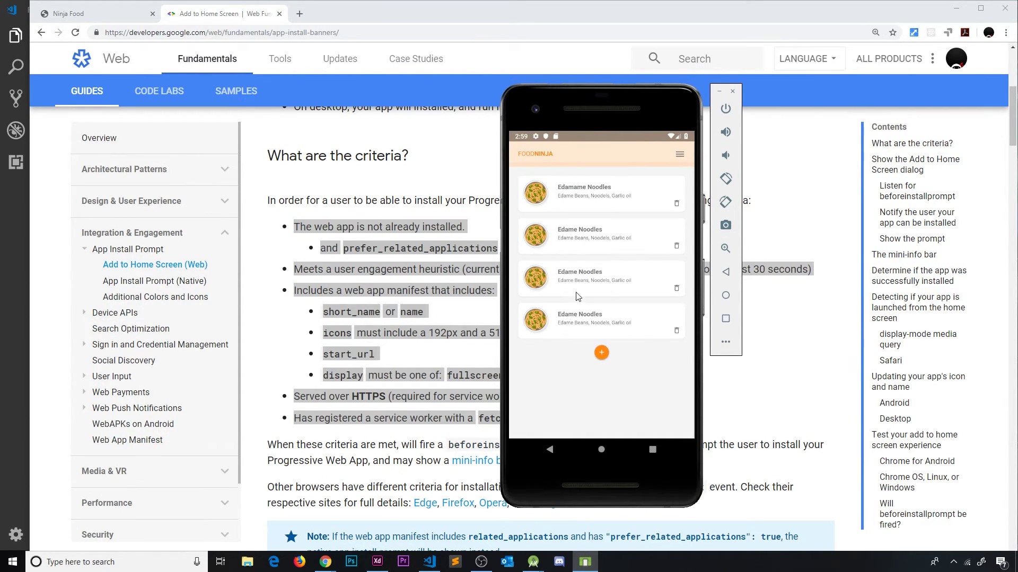
click(70, 14)
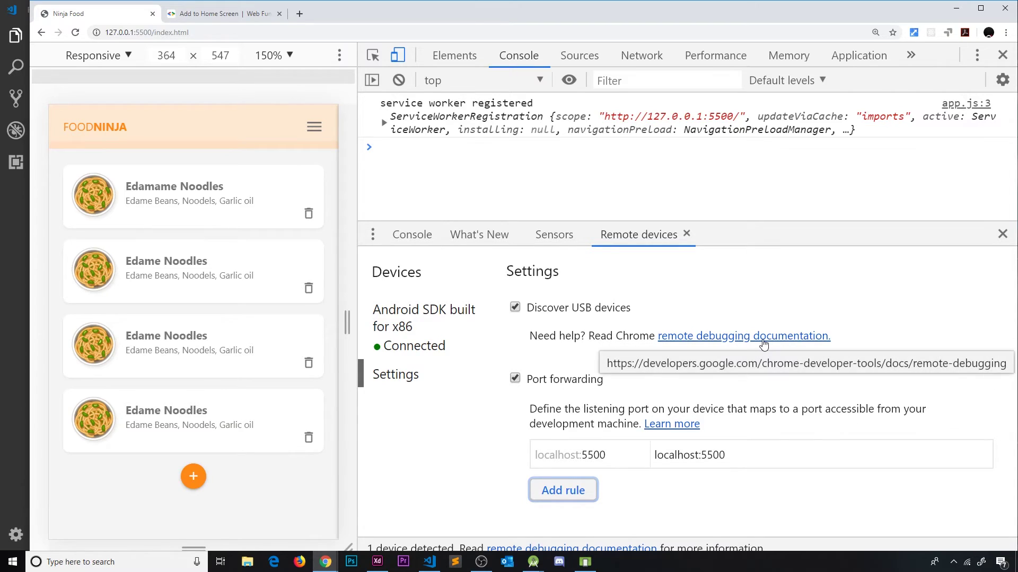